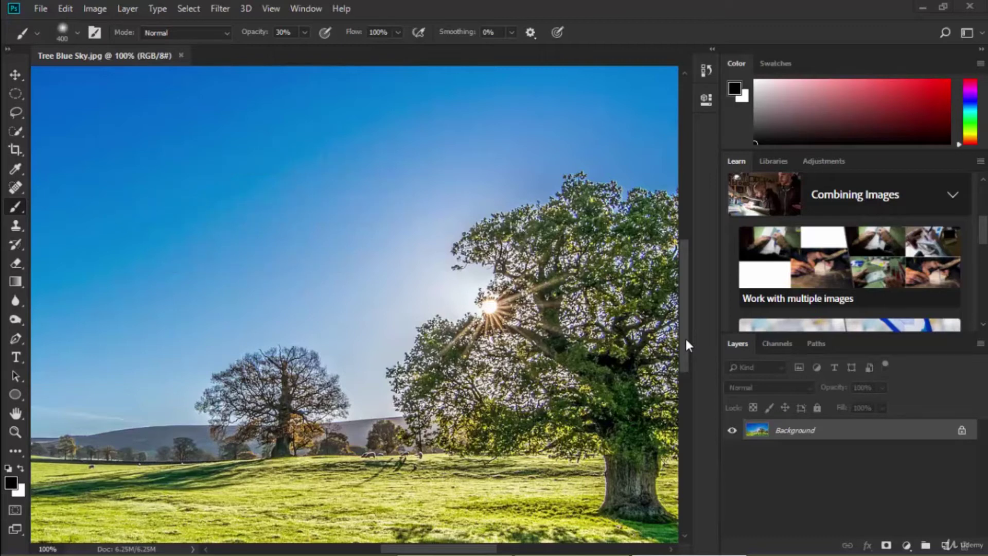
- Close the open image and open Tree Blue Sky from the PixImages folder, leaving it as is without color management
{"action": "left_click", "coordinate": [181, 55]}
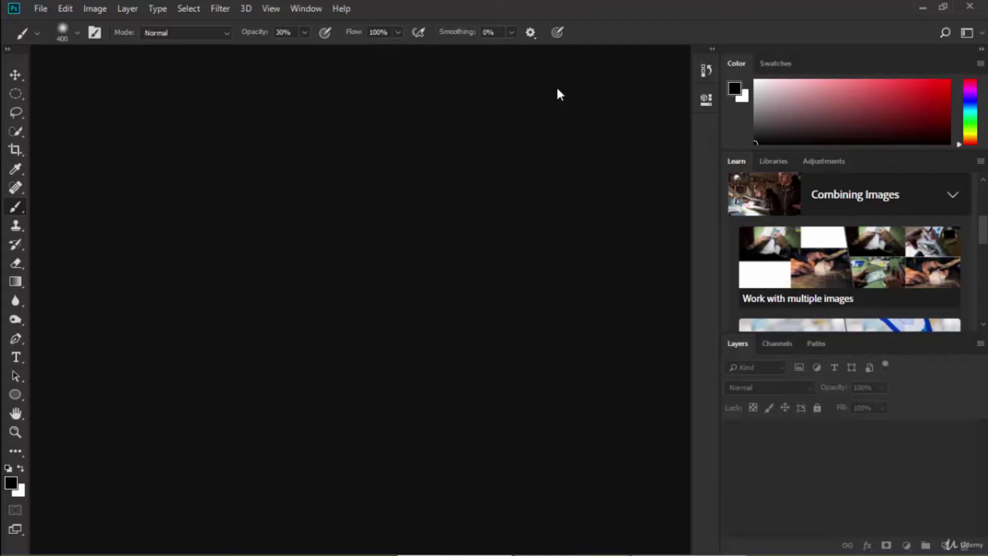
{"action": "key", "text": "ctrl+o"}
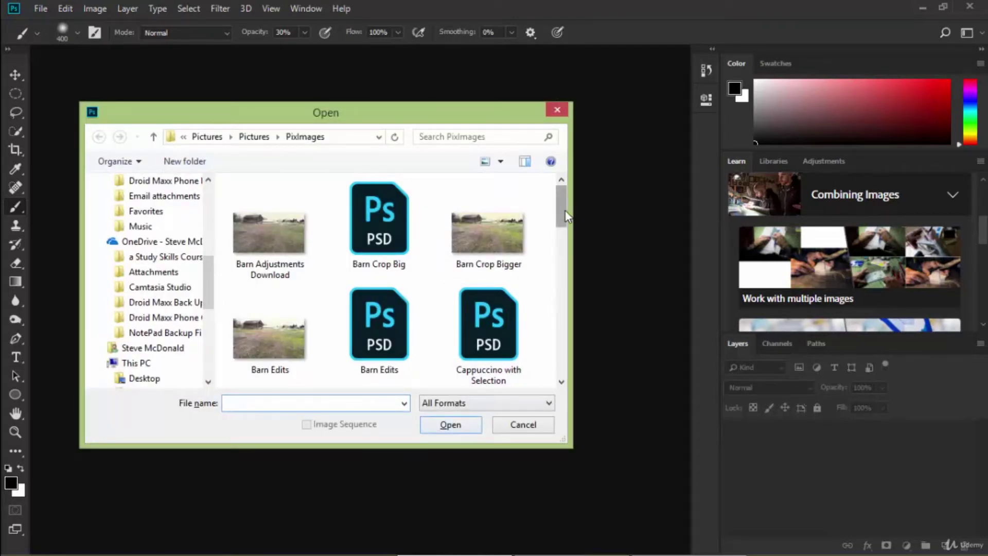
{"action": "left_click_drag", "start_coordinate": [566, 223], "coordinate": [560, 363]}
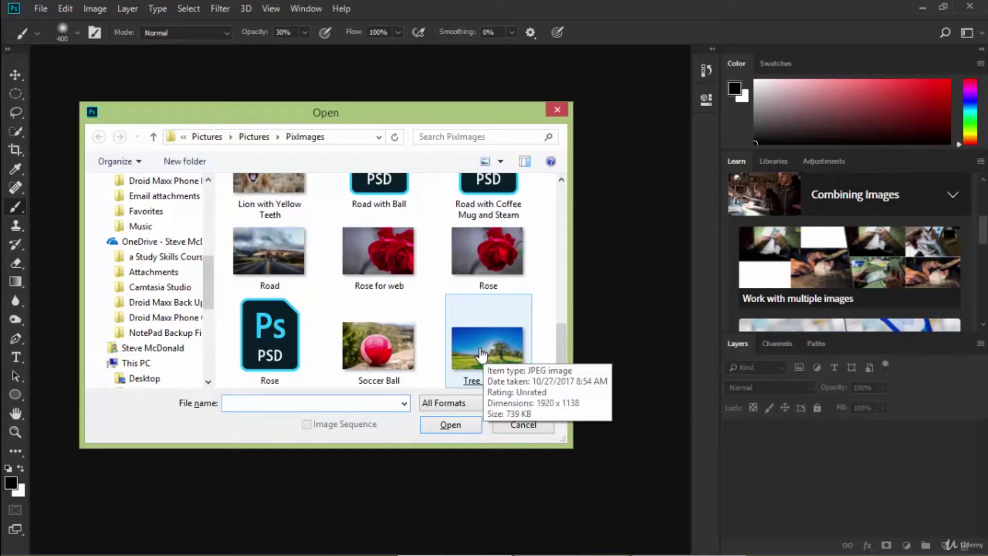
{"action": "double_click", "coordinate": [482, 356]}
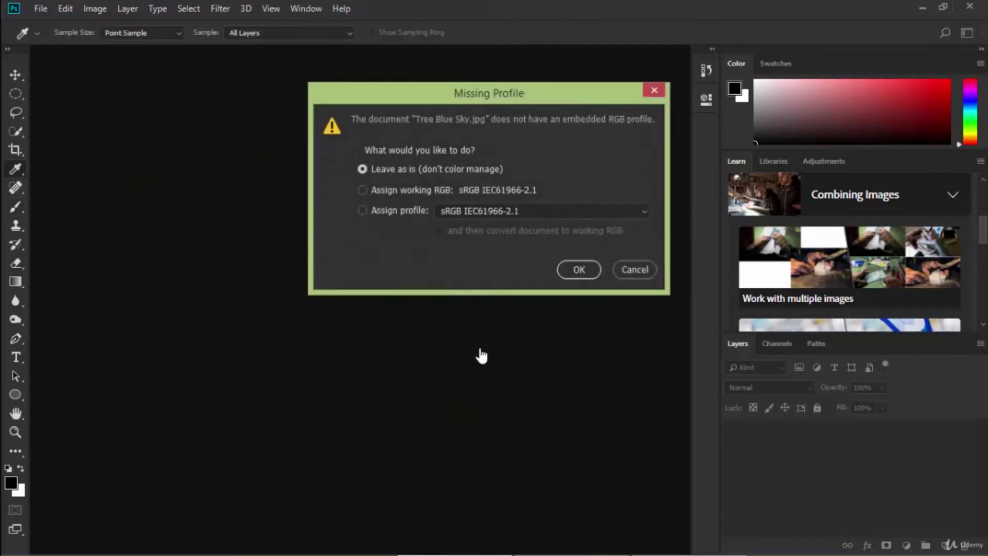
{"action": "left_click", "coordinate": [585, 270]}
{"action": "key", "text": "b"}
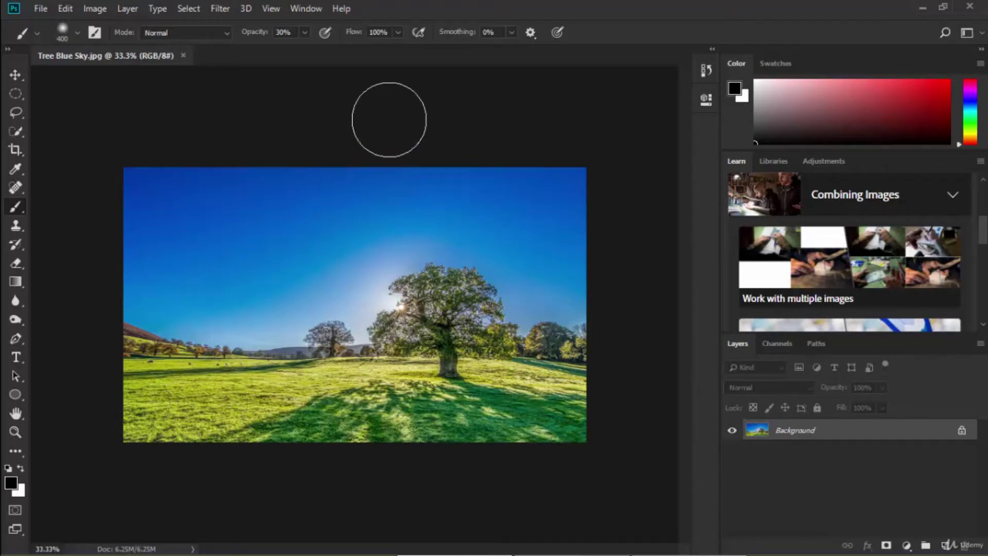
- Set up a Save As of the image under the file name Tree with Green Grass in JPEG format
{"action": "left_click", "coordinate": [41, 8]}
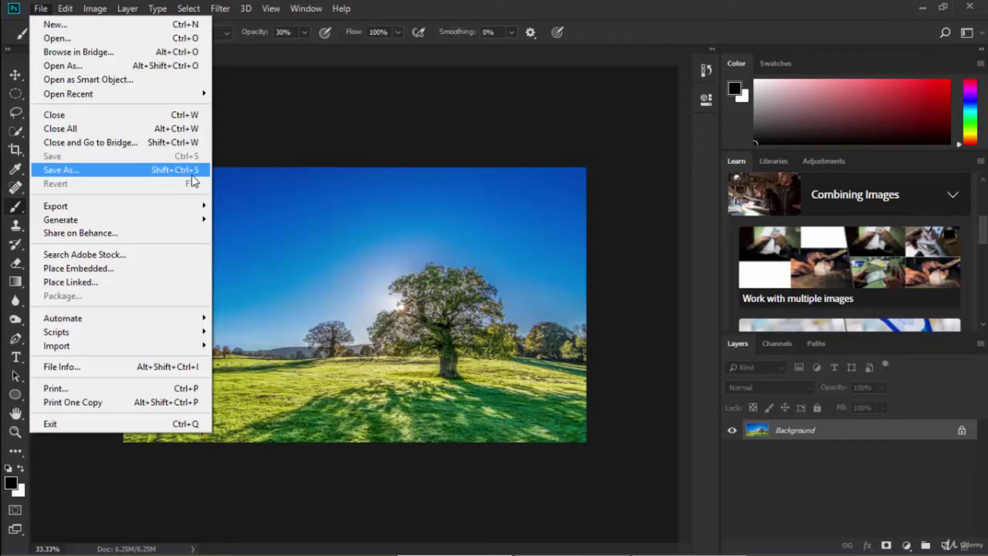
{"action": "left_click", "coordinate": [307, 149]}
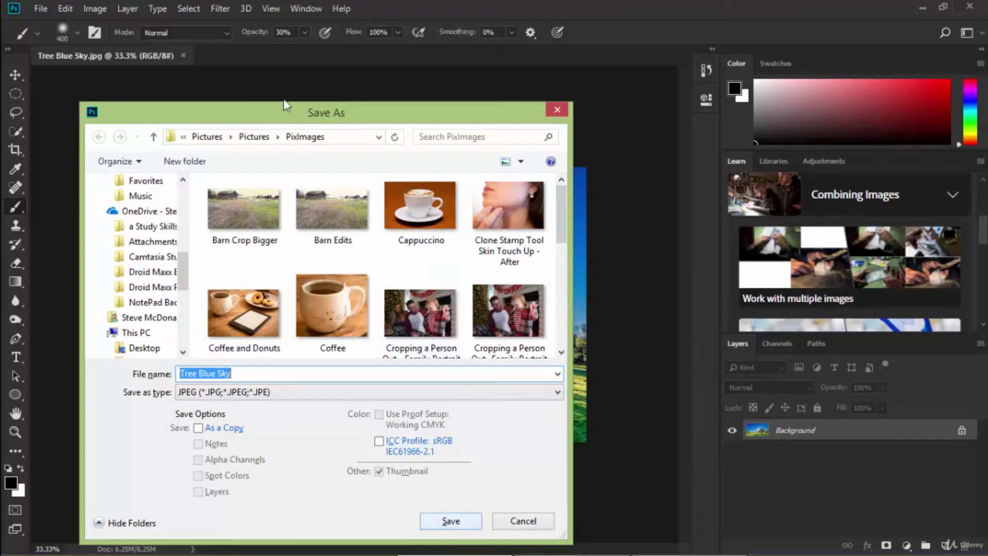
{"action": "left_click", "coordinate": [239, 373]}
{"action": "key", "text": "BackSpace"}
{"action": "key", "text": "BackSpace"}
{"action": "key", "text": "BackSpace"}
{"action": "key", "text": "BackSpace"}
{"action": "key", "text": "BackSpace"}
{"action": "key", "text": "BackSpace"}
{"action": "key", "text": "BackSpace"}
{"action": "key", "text": "BackSpace"}
{"action": "key", "text": "BackSpace"}
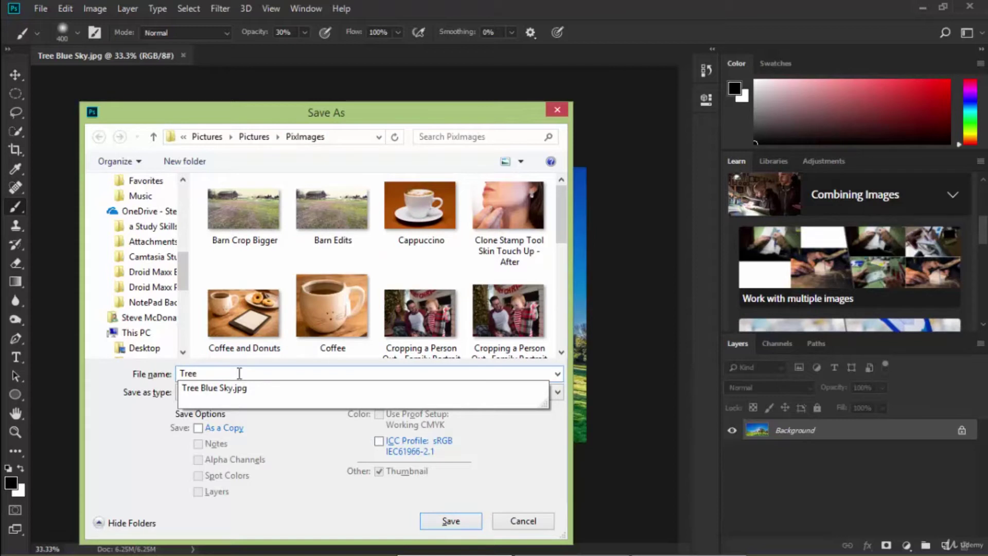
{"action": "type", "text": "with Green"}
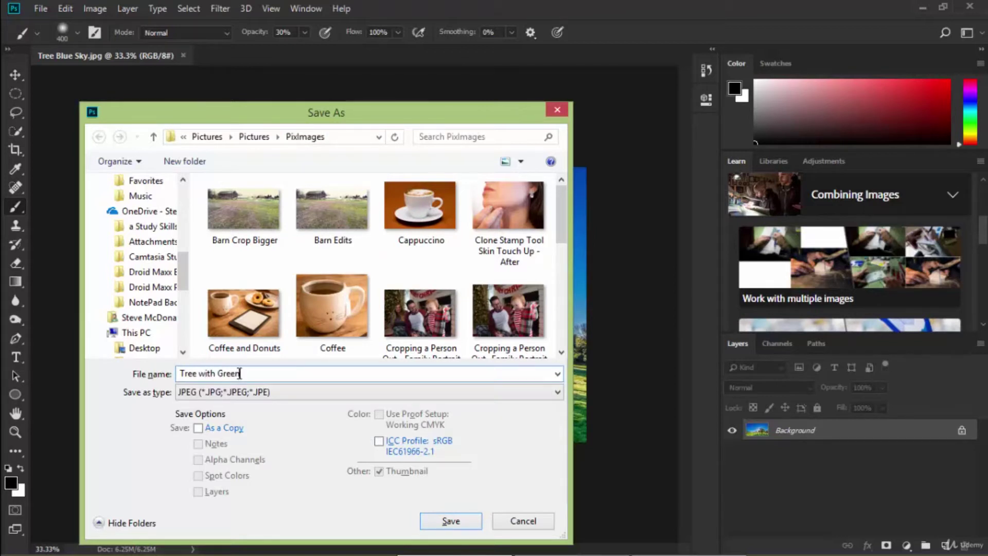
{"action": "type", "text": " Grass"}
{"action": "left_click", "coordinate": [557, 392]}
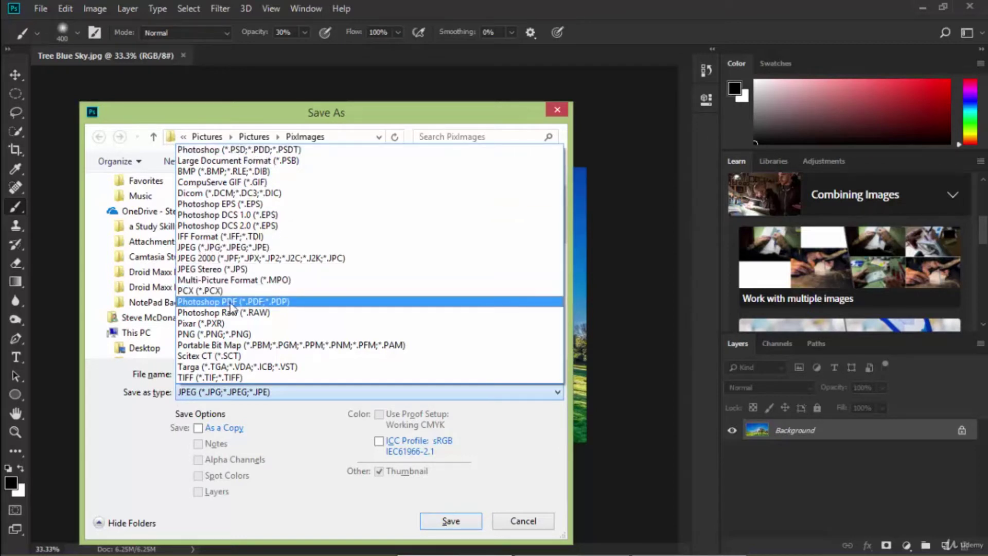
{"action": "left_click", "coordinate": [252, 248]}
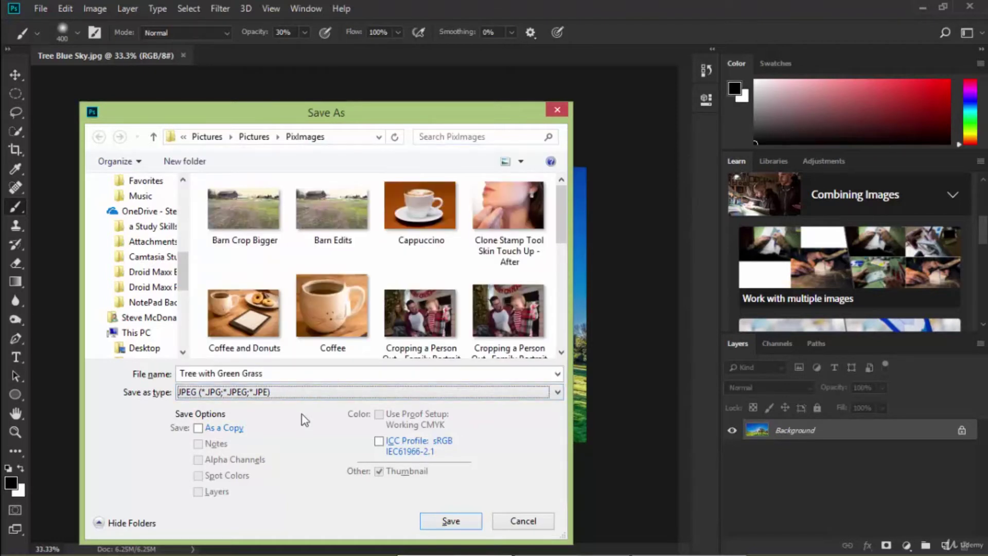
- Save the JPEG with Baseline Optimized format, adjusting the image quality towards a larger file in the JPEG options
{"action": "left_click", "coordinate": [455, 522]}
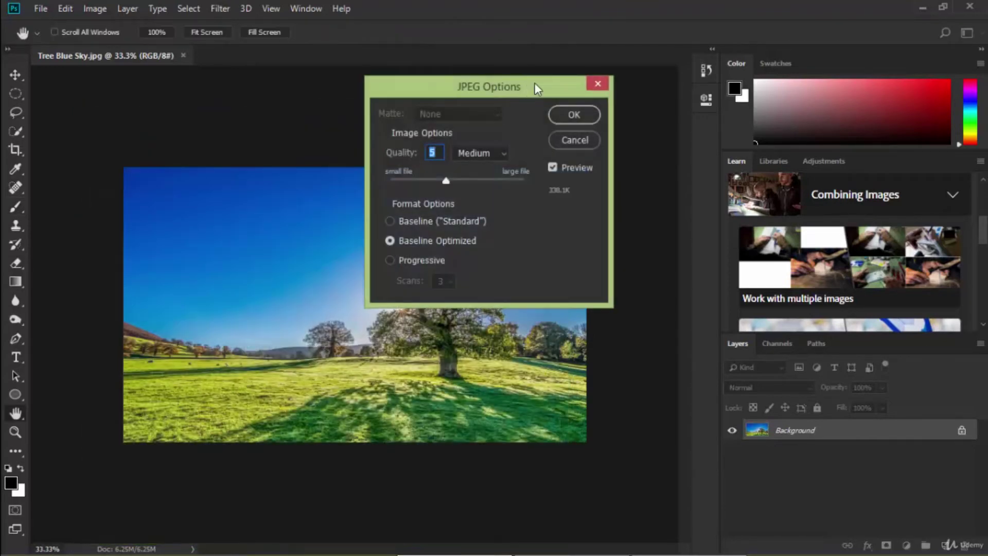
{"action": "left_click_drag", "start_coordinate": [535, 85], "coordinate": [419, 137]}
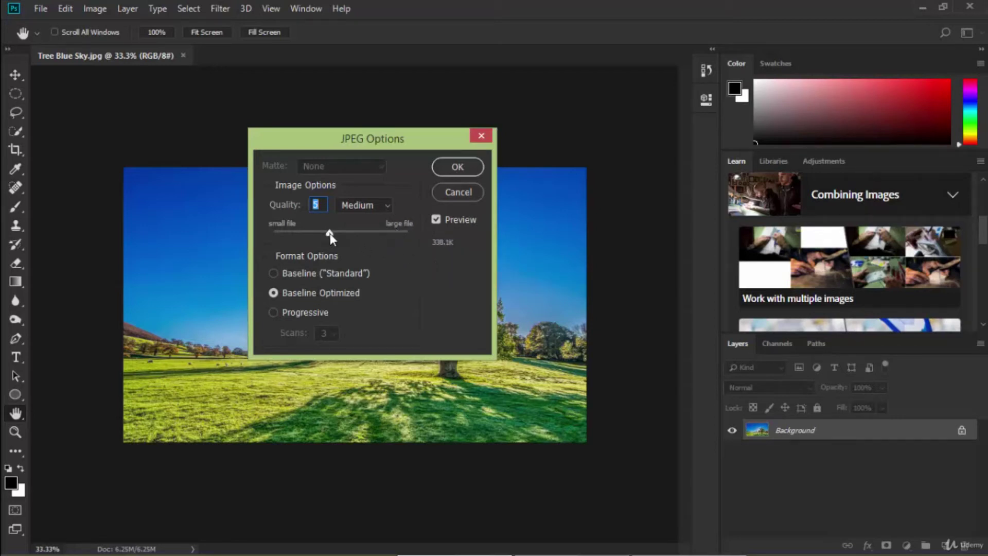
{"action": "left_click_drag", "start_coordinate": [329, 234], "coordinate": [321, 233]}
{"action": "left_click_drag", "start_coordinate": [302, 233], "coordinate": [330, 231]}
{"action": "left_click_drag", "start_coordinate": [375, 231], "coordinate": [378, 233]}
{"action": "left_click", "coordinate": [390, 206]}
{"action": "left_click", "coordinate": [362, 230]}
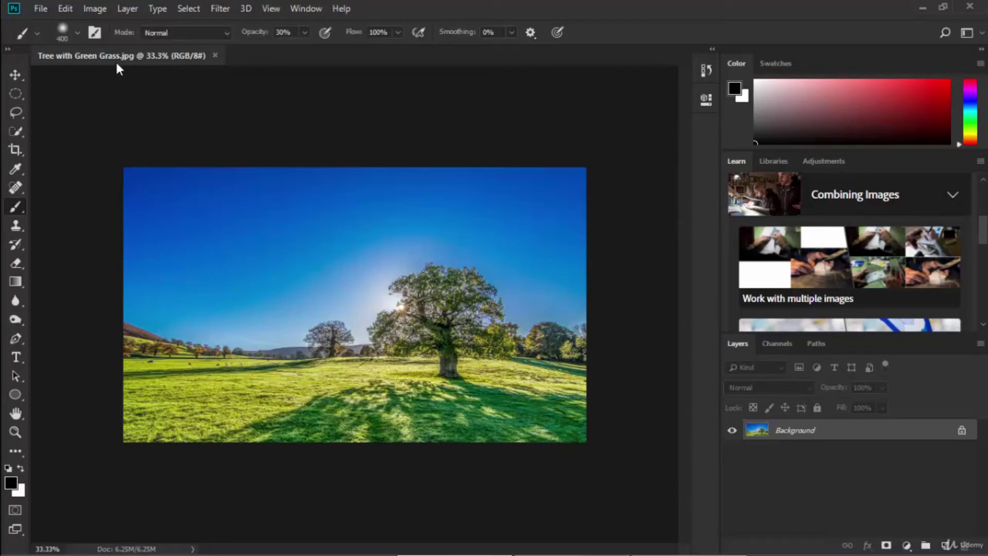
- Check the PixImages folder for the newly saved Tree with Green Grass file without opening anything
{"action": "key", "text": "ctrl+o"}
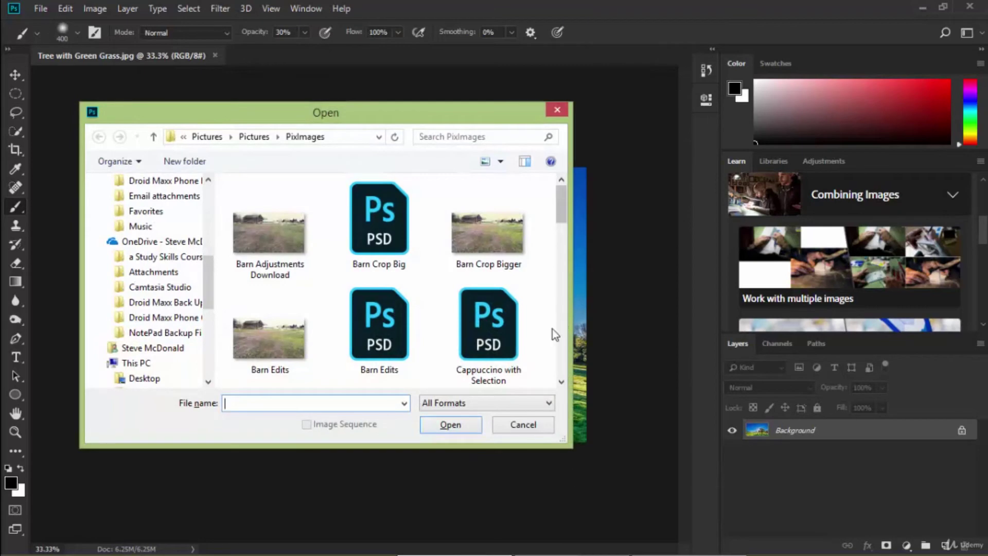
{"action": "left_click_drag", "start_coordinate": [560, 220], "coordinate": [561, 357]}
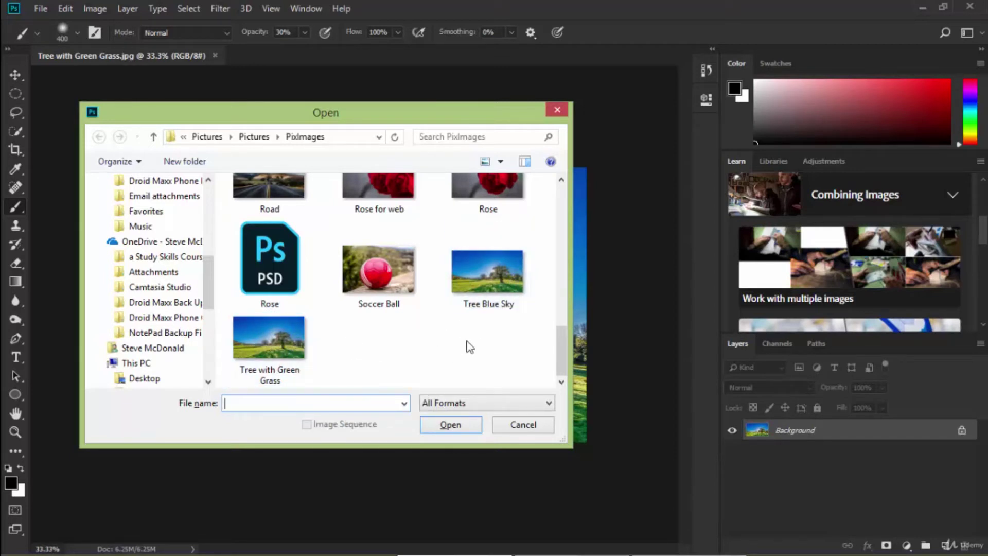
{"action": "left_click", "coordinate": [522, 423]}
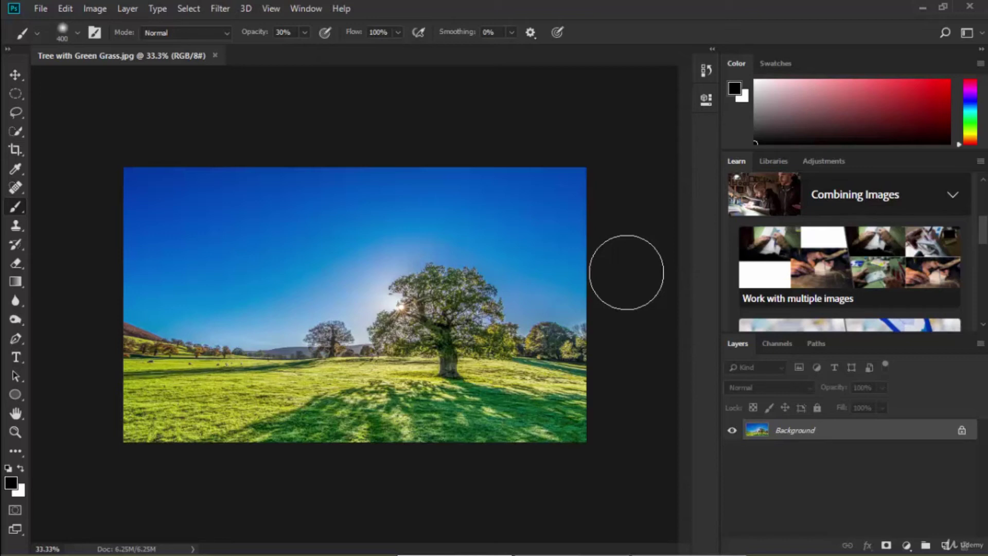
- Inspect the image fitted to the window and at 100%, pan across it, and zoom in and out around the sun
{"action": "scroll", "coordinate": [626, 272], "scroll_direction": "up", "scroll_amount": 2}
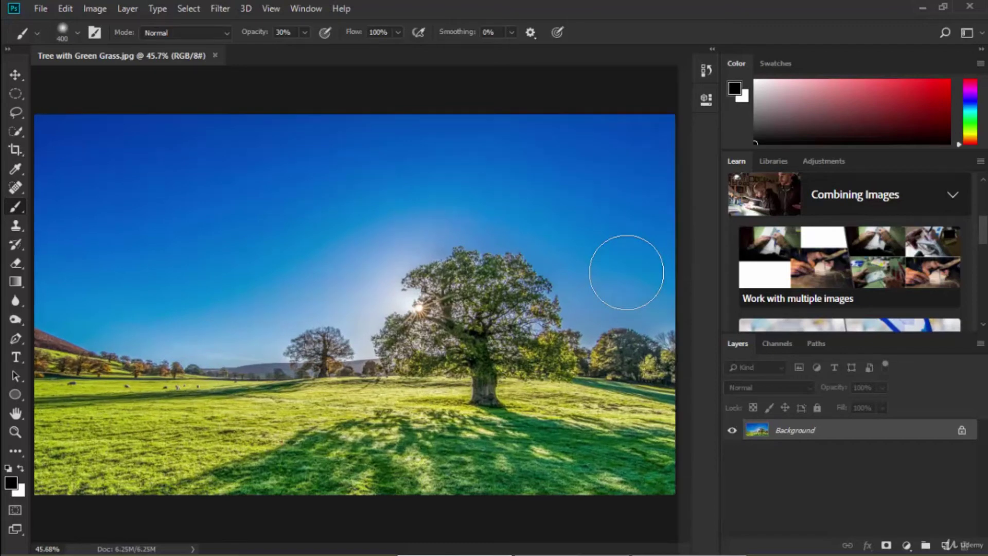
{"action": "key", "text": "ctrl+1"}
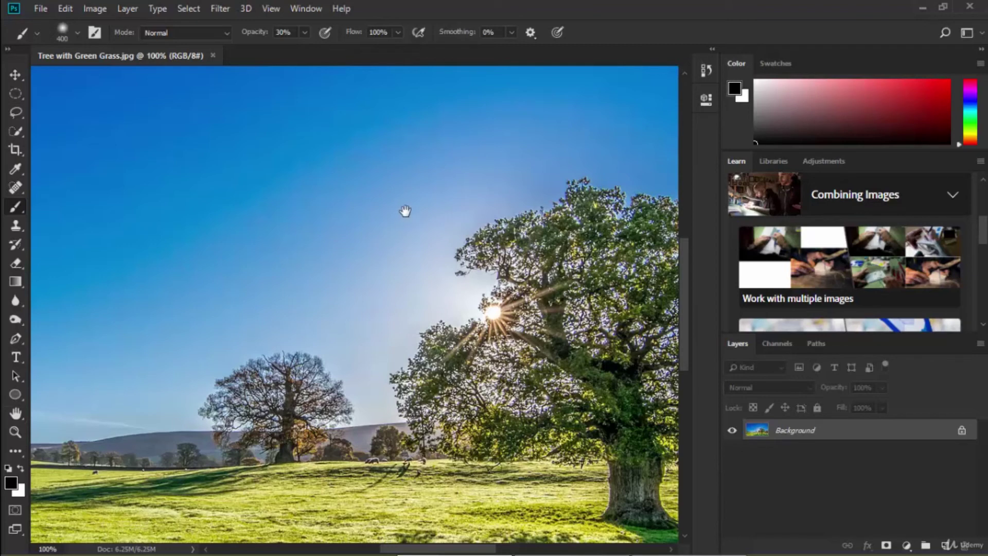
{"action": "left_click_drag", "start_coordinate": [406, 211], "coordinate": [442, 212]}
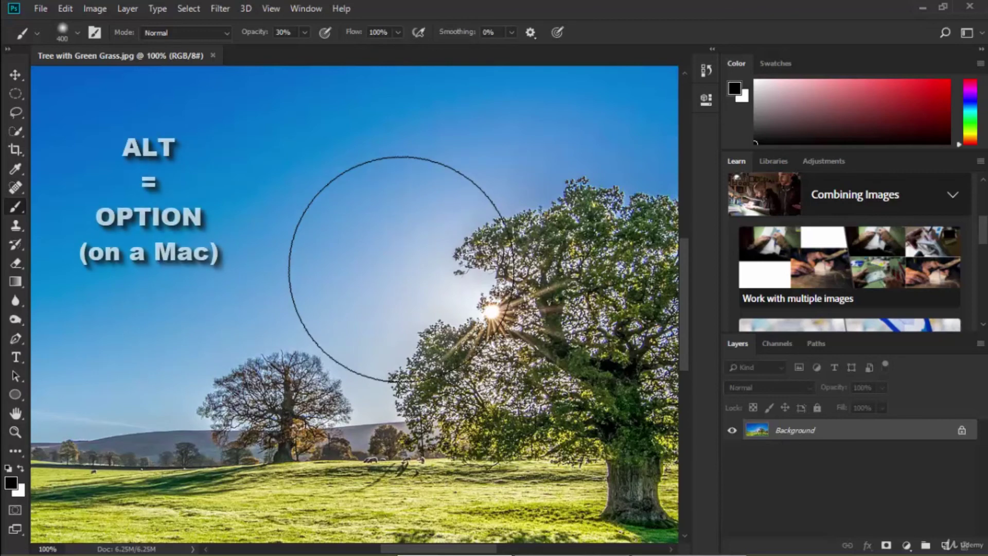
{"action": "key", "text": "alt"}
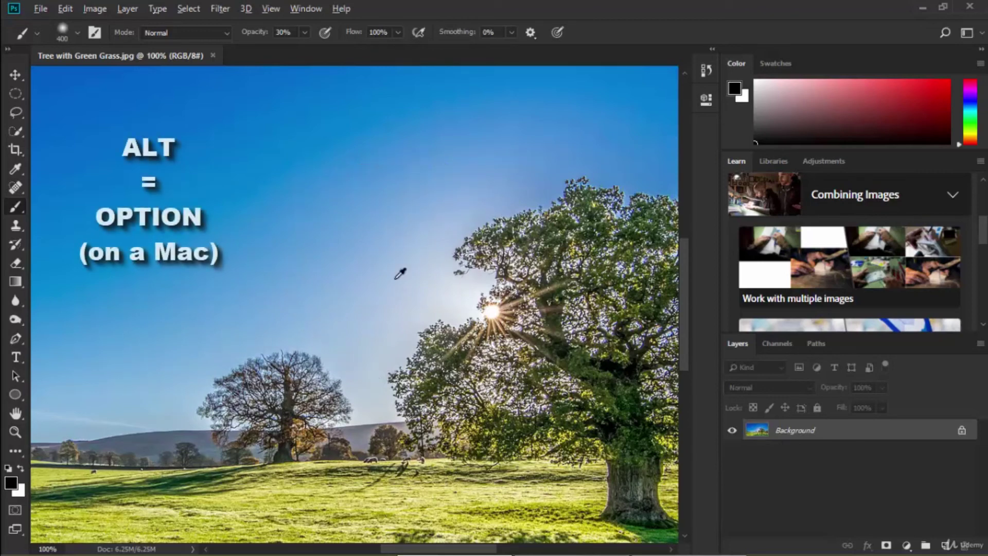
{"action": "scroll", "coordinate": [399, 273], "scroll_direction": "up", "scroll_amount": 3}
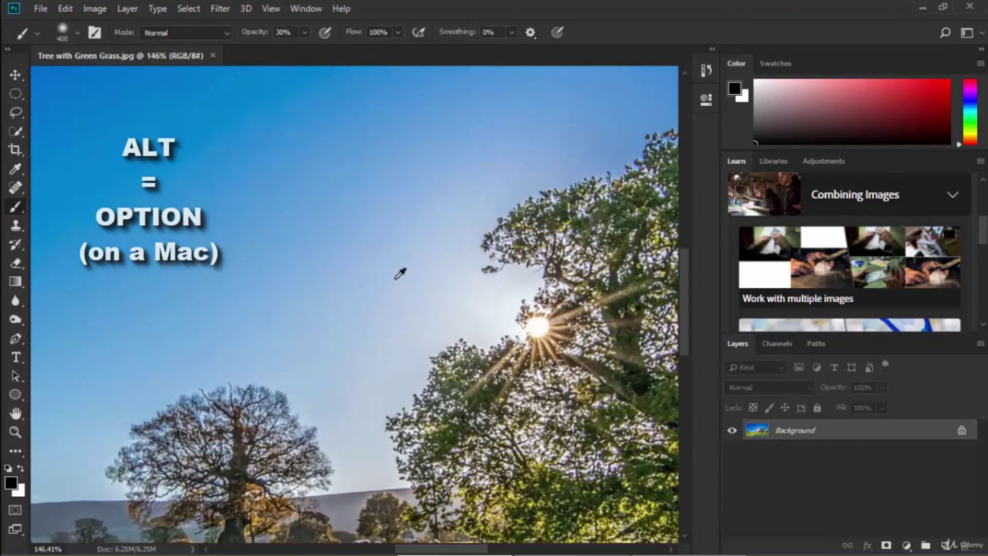
{"action": "scroll", "coordinate": [400, 273], "scroll_direction": "down", "scroll_amount": 4}
{"action": "scroll", "coordinate": [400, 273], "scroll_direction": "down", "scroll_amount": 4}
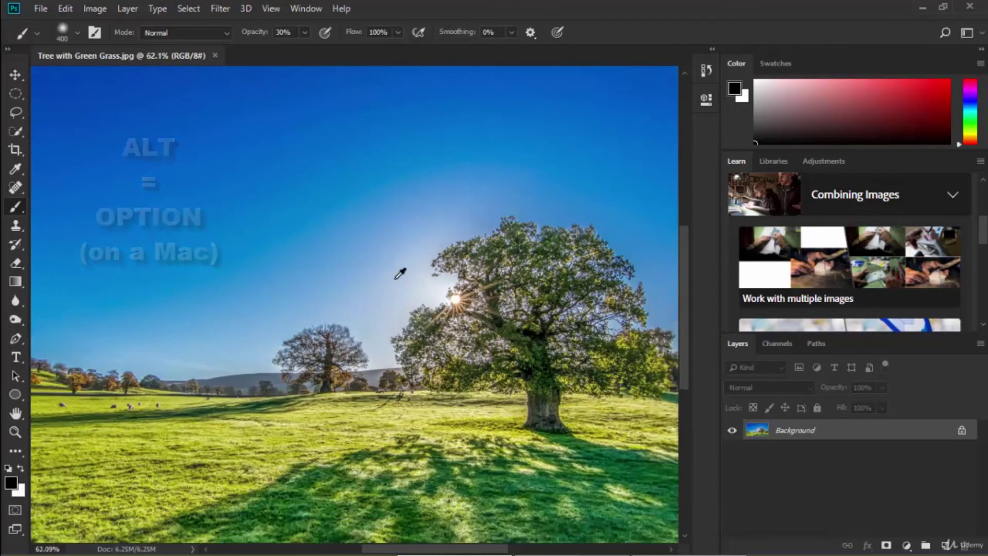
{"action": "scroll", "coordinate": [400, 273], "scroll_direction": "up", "scroll_amount": 2}
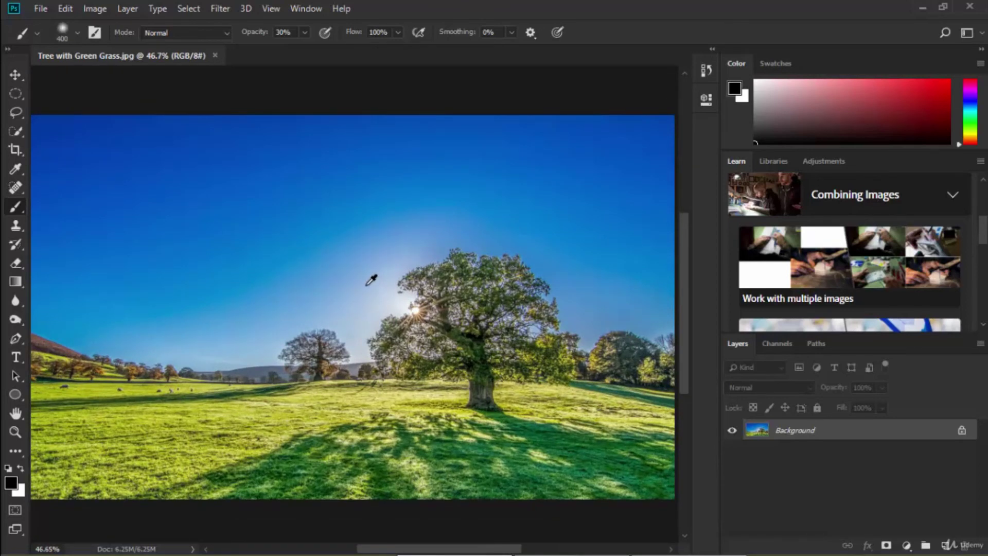
- Use the Zoom tool to magnify the sky to 300% and reduce the view to 33.3%, and pan the image with the Hand tool
{"action": "key", "text": "z"}
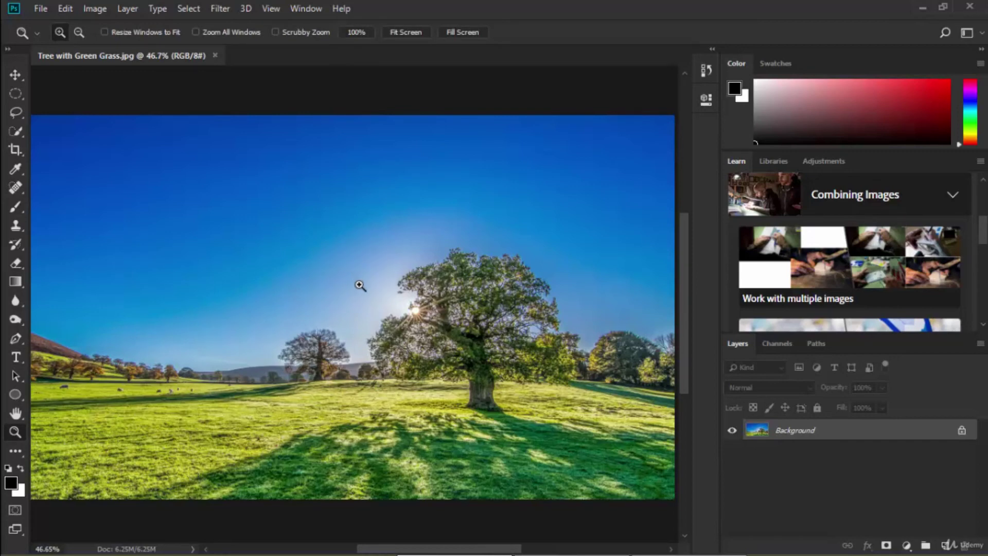
{"action": "left_click_drag", "start_coordinate": [359, 285], "coordinate": [360, 285]}
{"action": "key", "text": "alt"}
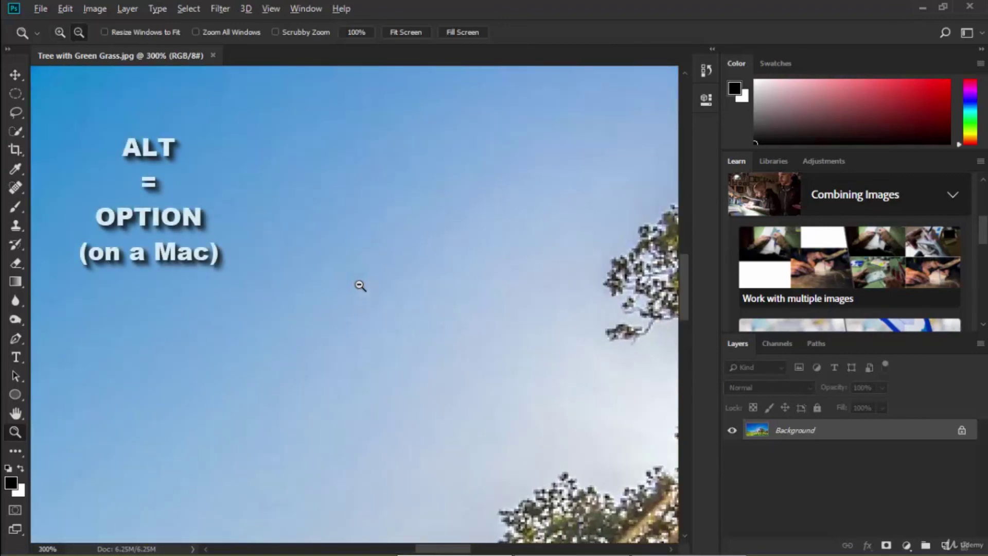
{"action": "left_click_drag", "start_coordinate": [359, 285], "coordinate": [360, 285]}
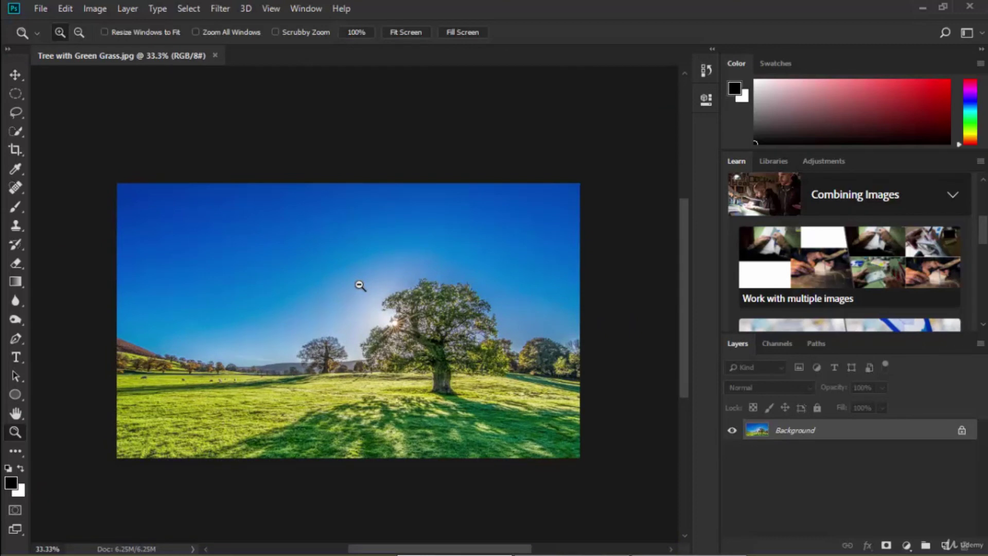
{"action": "key", "text": "h"}
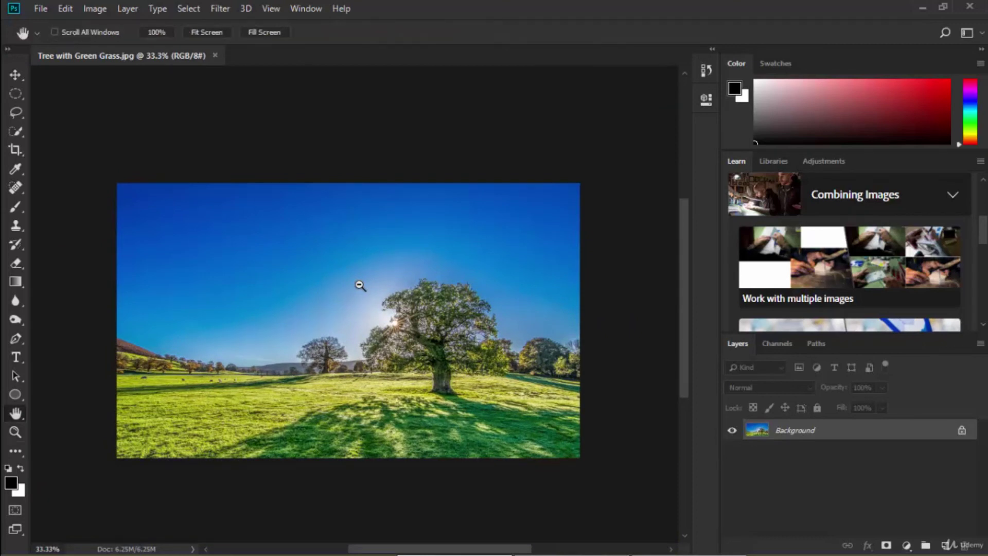
{"action": "key", "text": "z"}
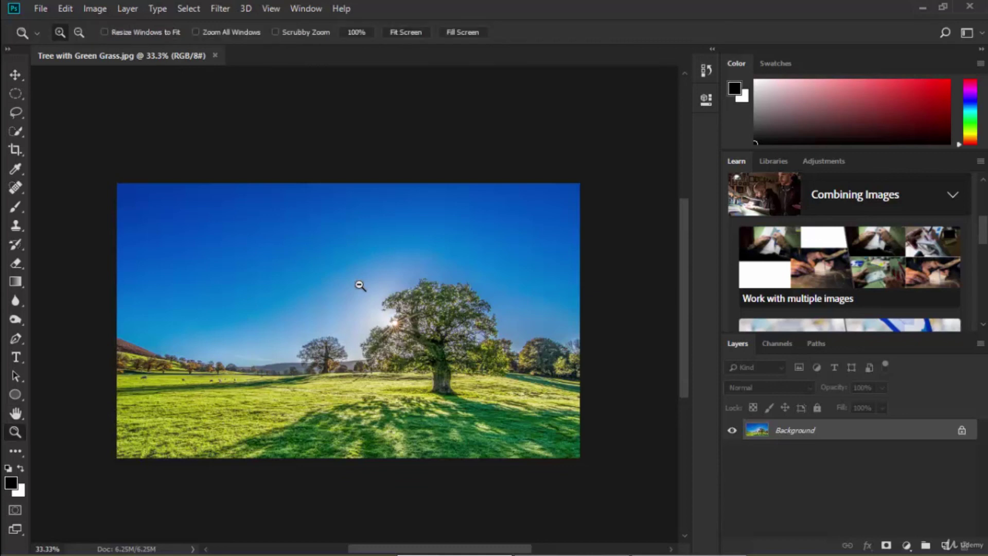
{"action": "key", "text": "space"}
{"action": "left_click_drag", "start_coordinate": [327, 284], "coordinate": [353, 283]}
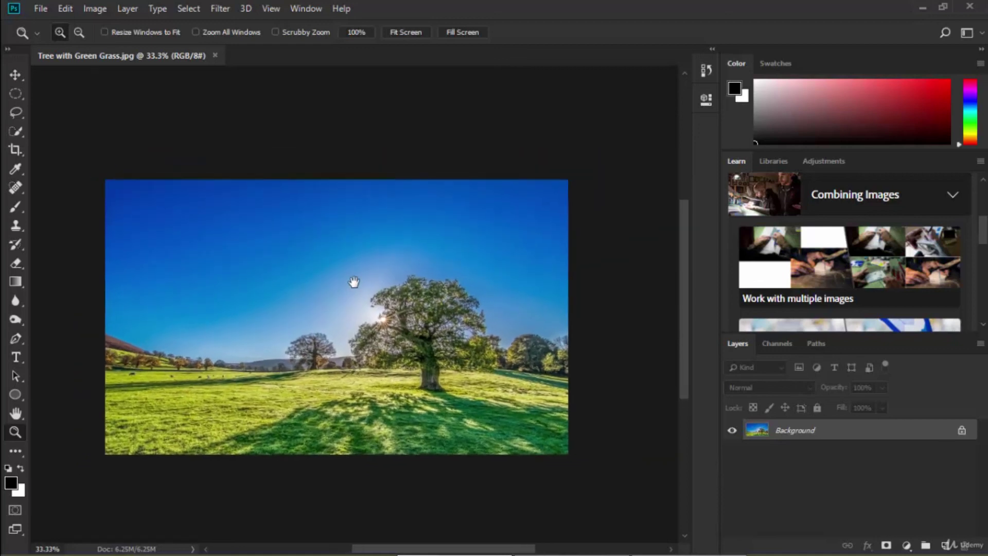
- Zoom the view out to 16.7%, reposition the image, and fit it on screen
{"action": "key", "text": "alt"}
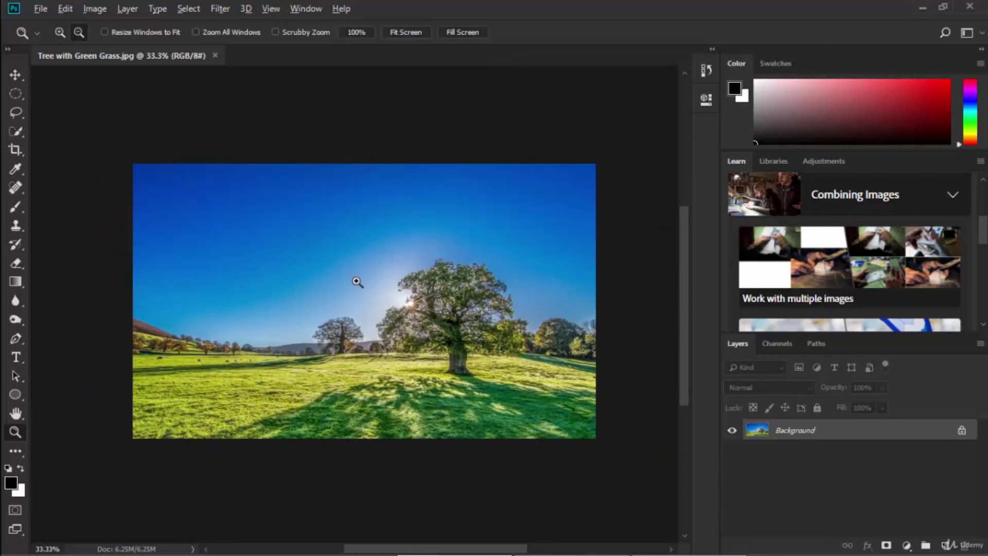
{"action": "left_click", "coordinate": [356, 282], "text": "alt"}
{"action": "left_click", "coordinate": [355, 283], "text": "alt"}
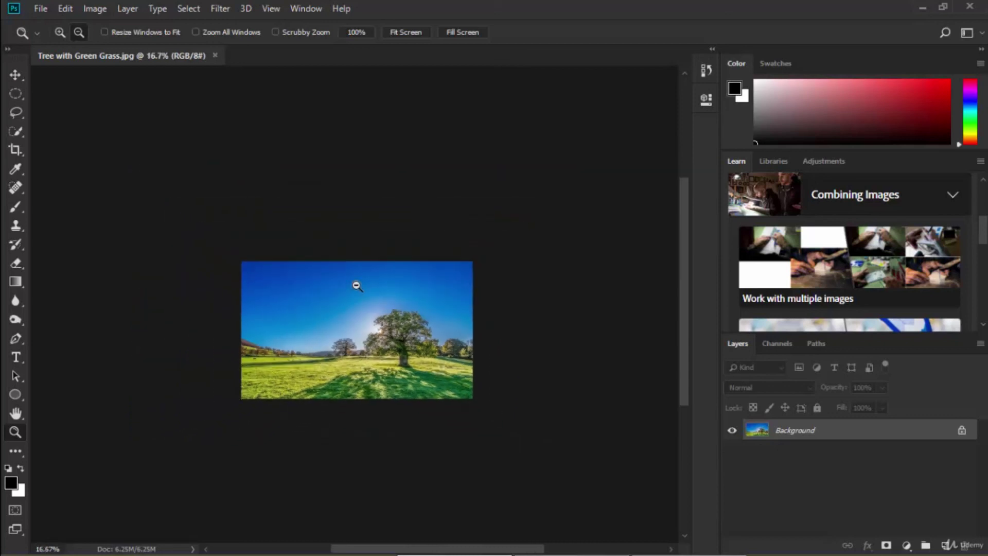
{"action": "left_click_drag", "start_coordinate": [348, 315], "coordinate": [354, 287]}
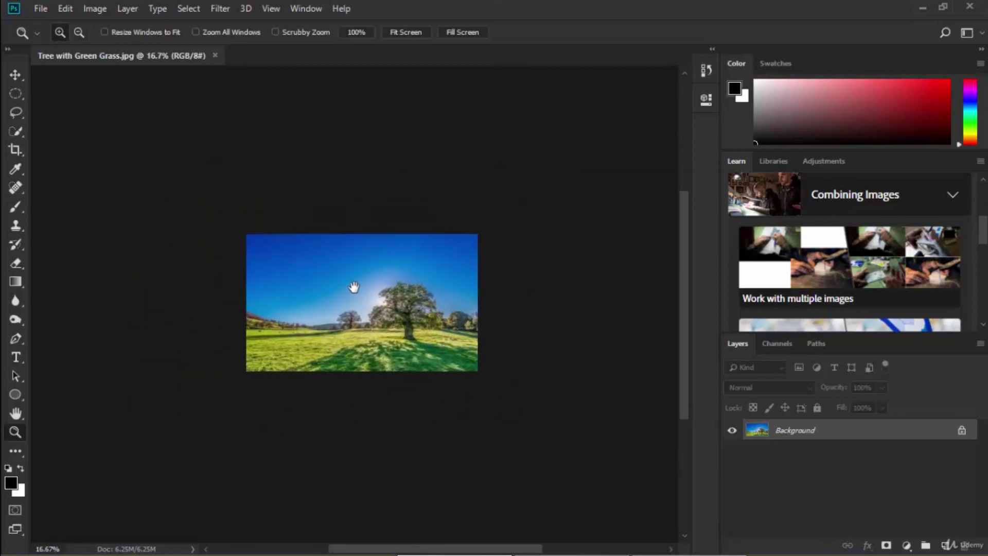
{"action": "key", "text": "ctrl+0"}
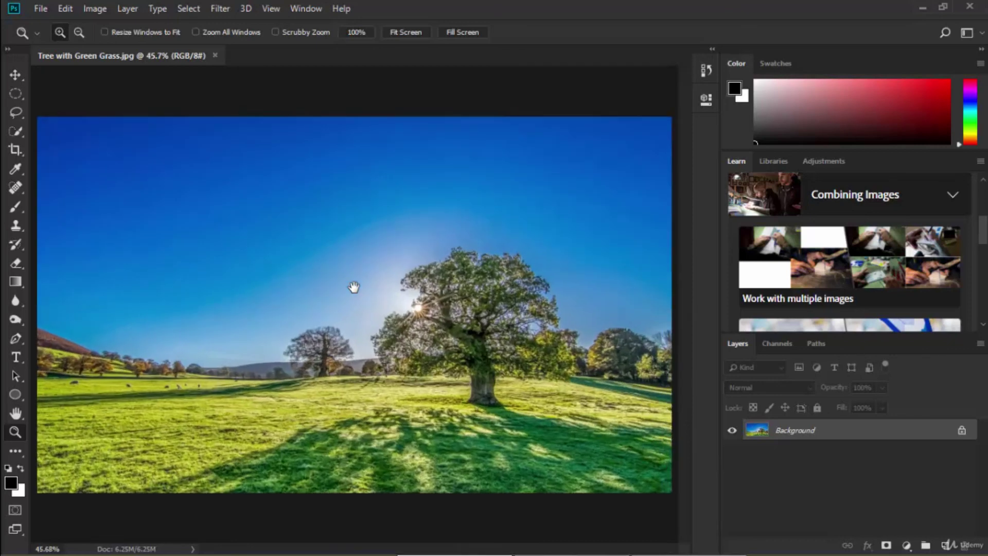